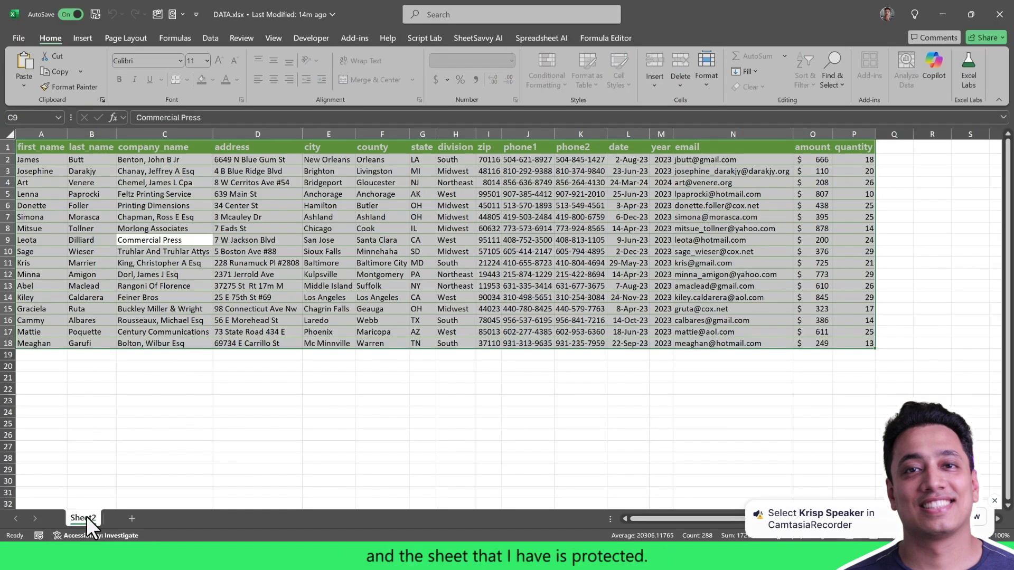
Try unprotecting Sheet2, then duplicate DATA.xlsx on the desktop
right_click(86, 516)
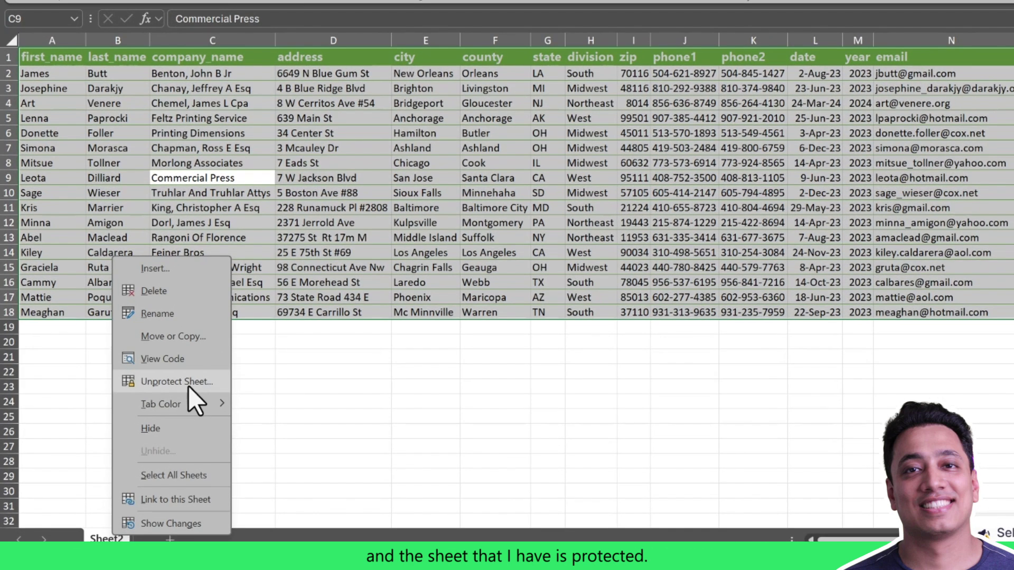
left_click(175, 381)
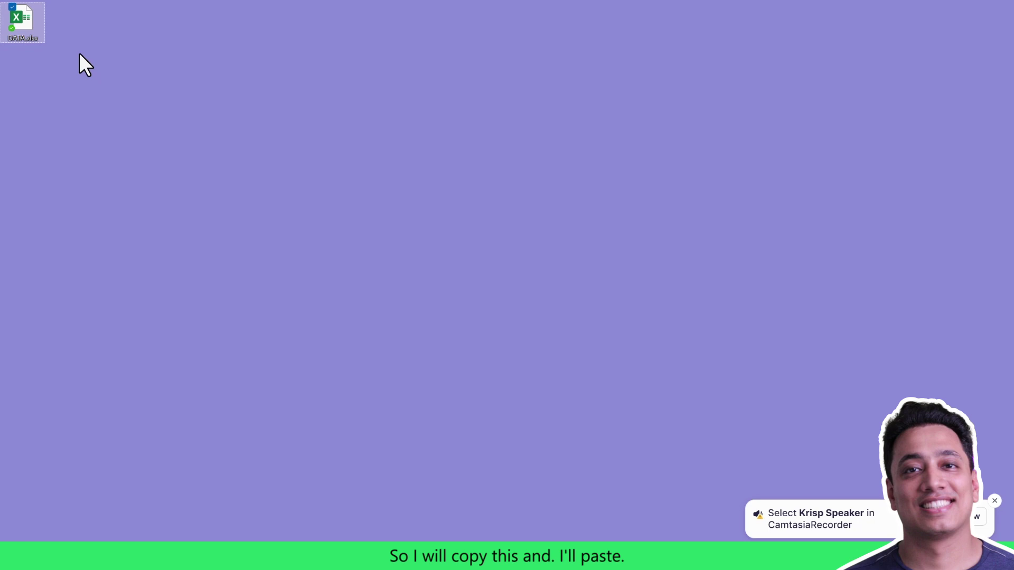
key("ctrl+c")
key("ctrl+v")
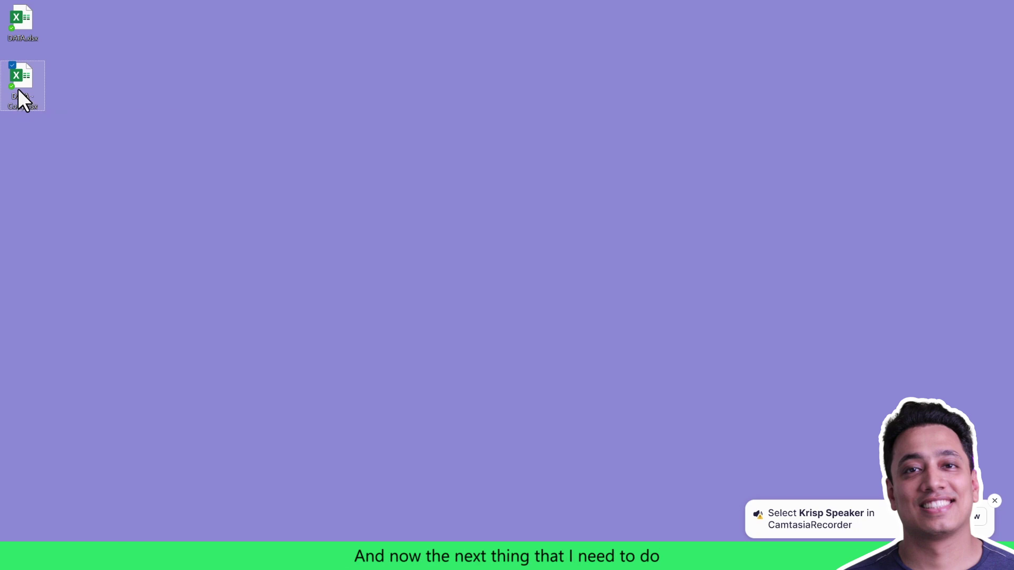
Rename the duplicate to DATA - Copy.zip and open the archive
right_click(17, 88)
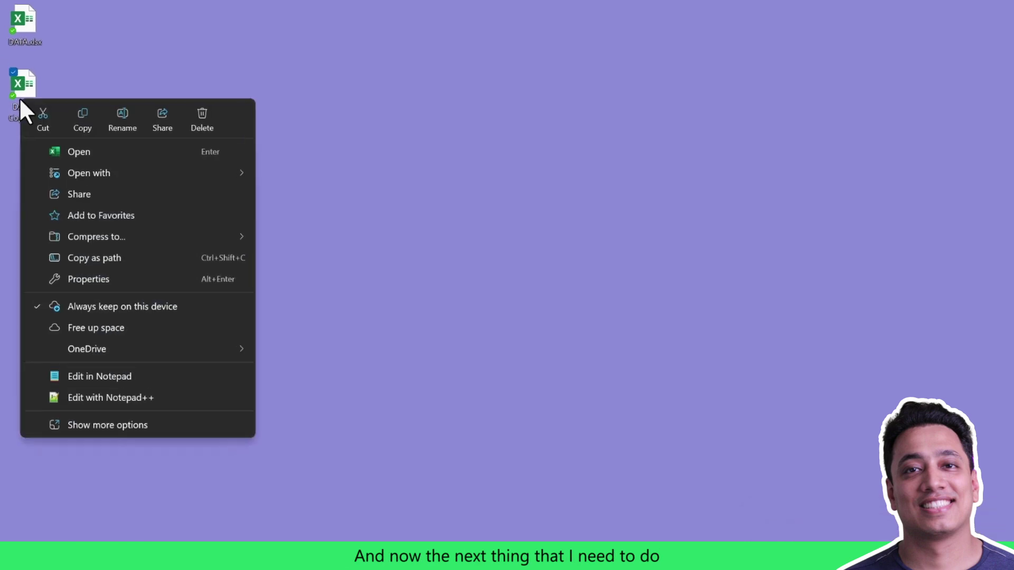
left_click(131, 126)
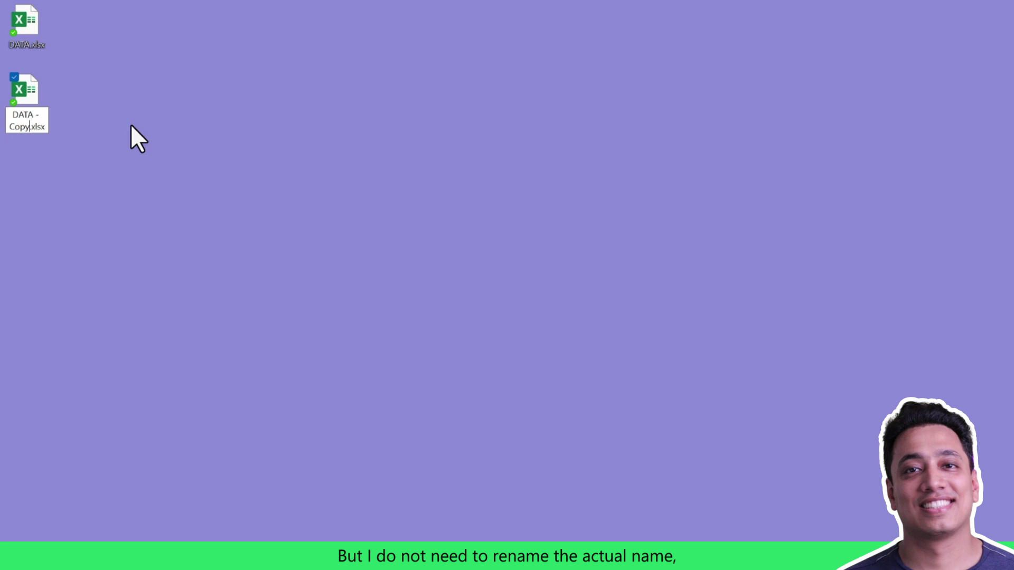
key("Right")
key("shift+End")
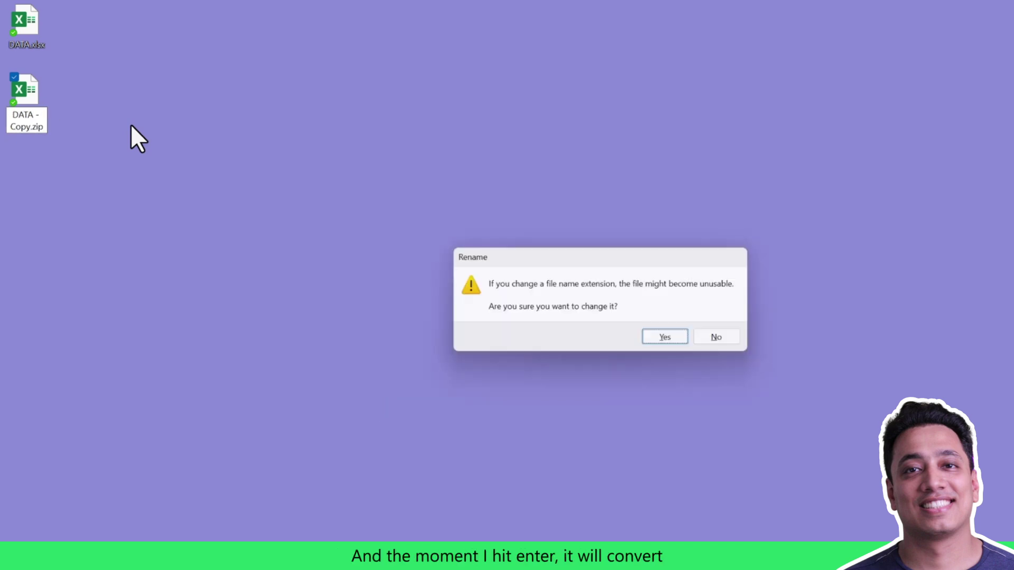
key("Return")
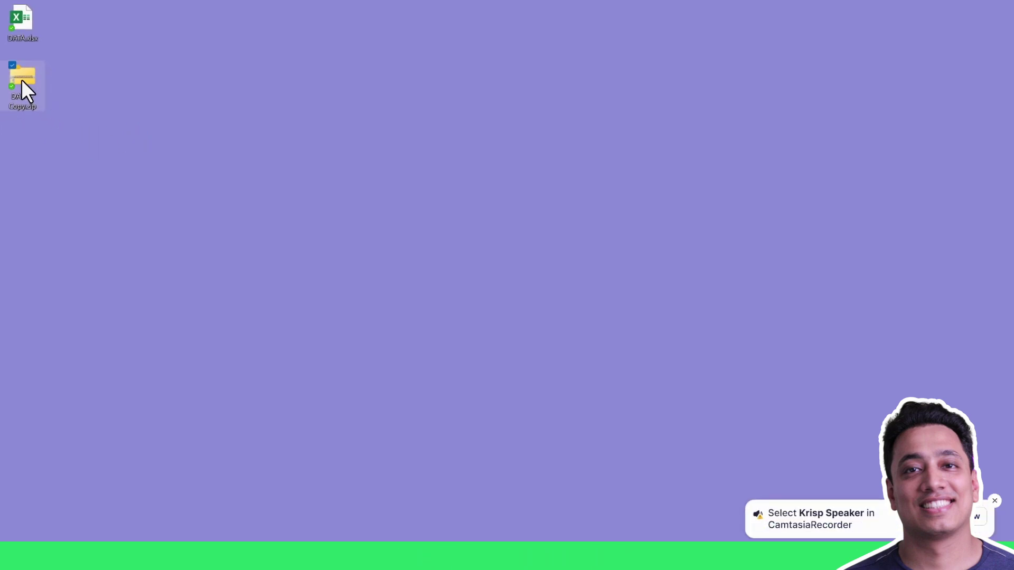
double_click(22, 79)
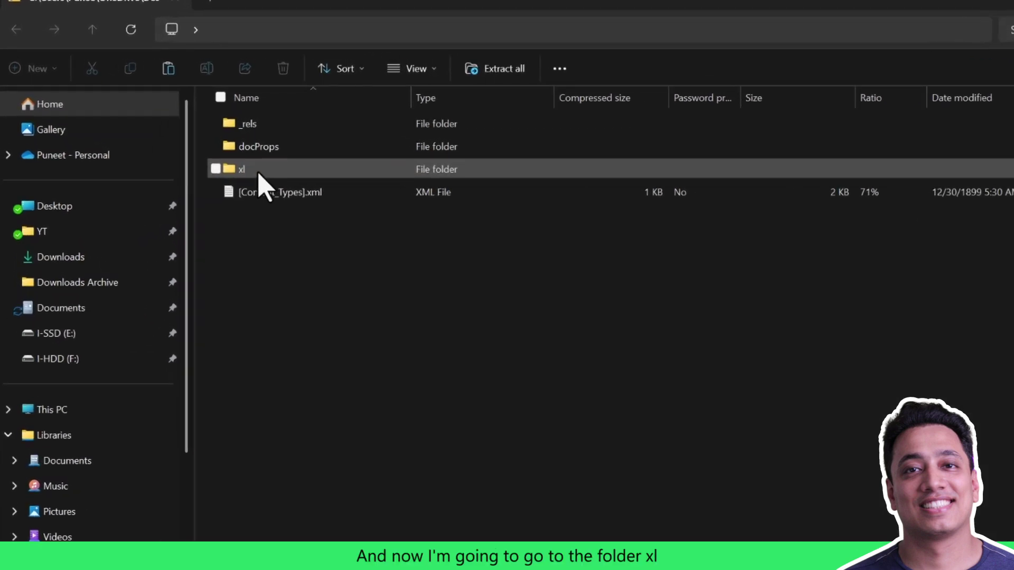
Drag sheet1.xml from the archive's xl\worksheets folder onto the desktop
double_click(261, 170)
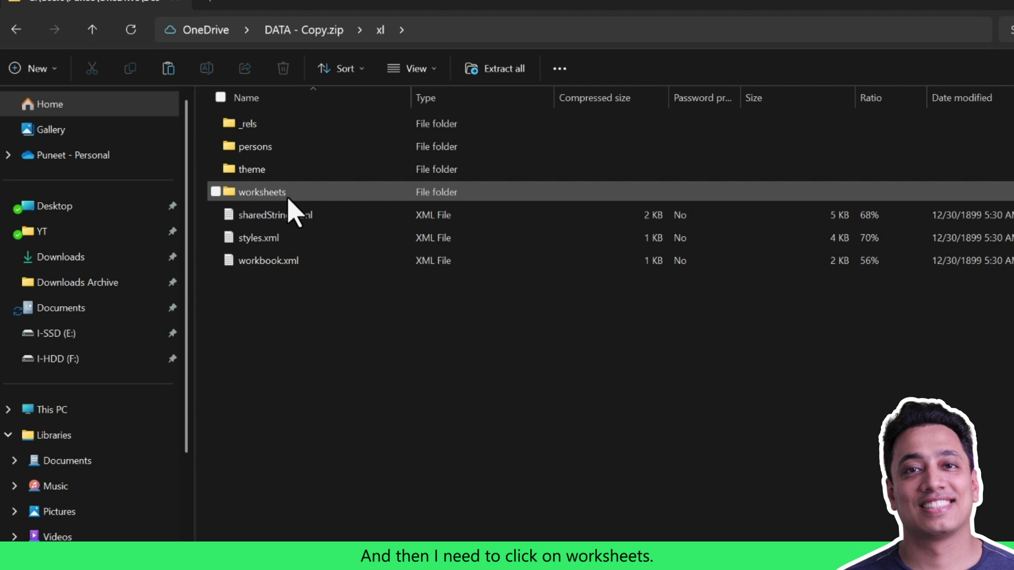
double_click(261, 192)
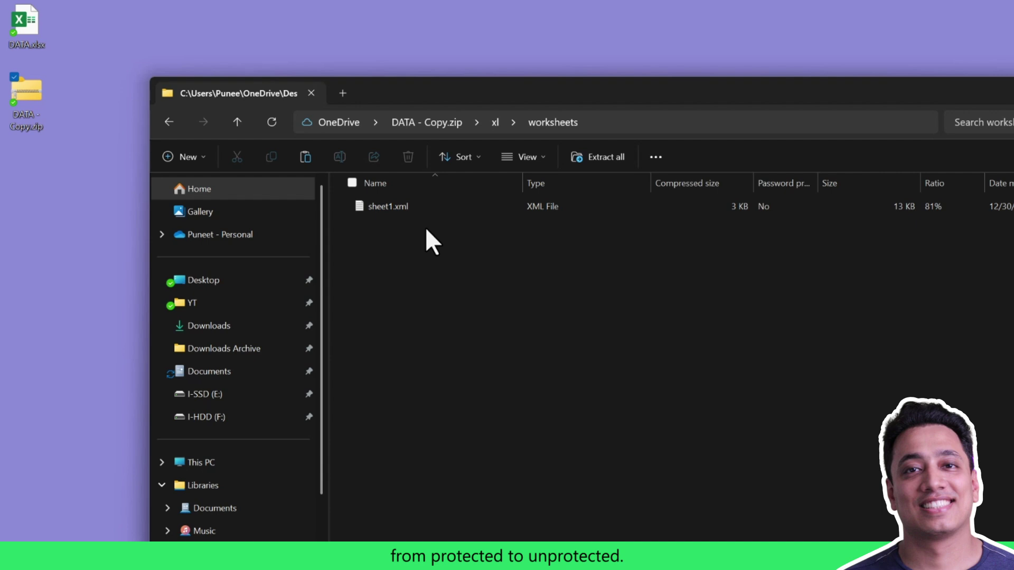
left_click(398, 203)
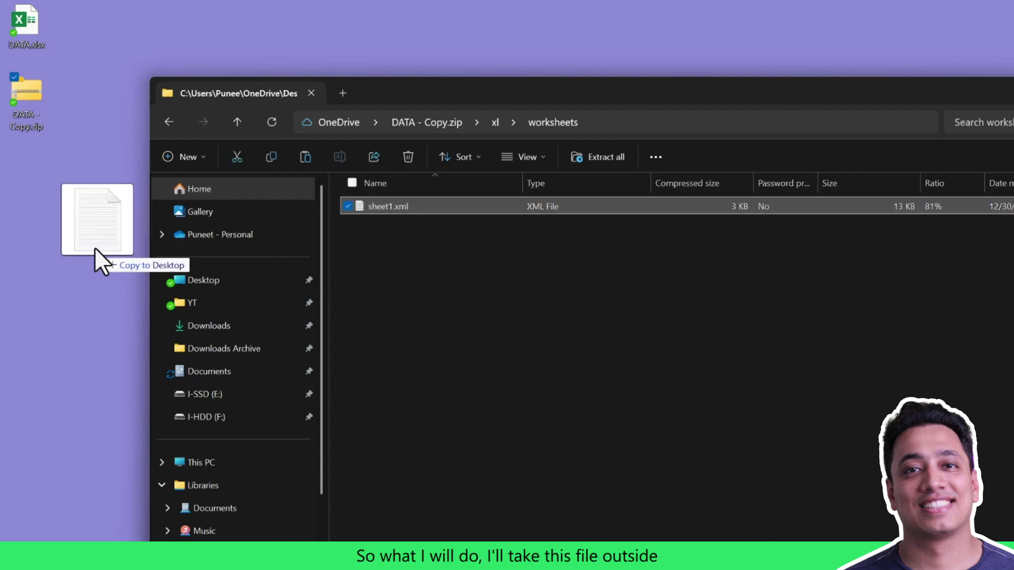
left_click_drag(284, 246, 80, 246)
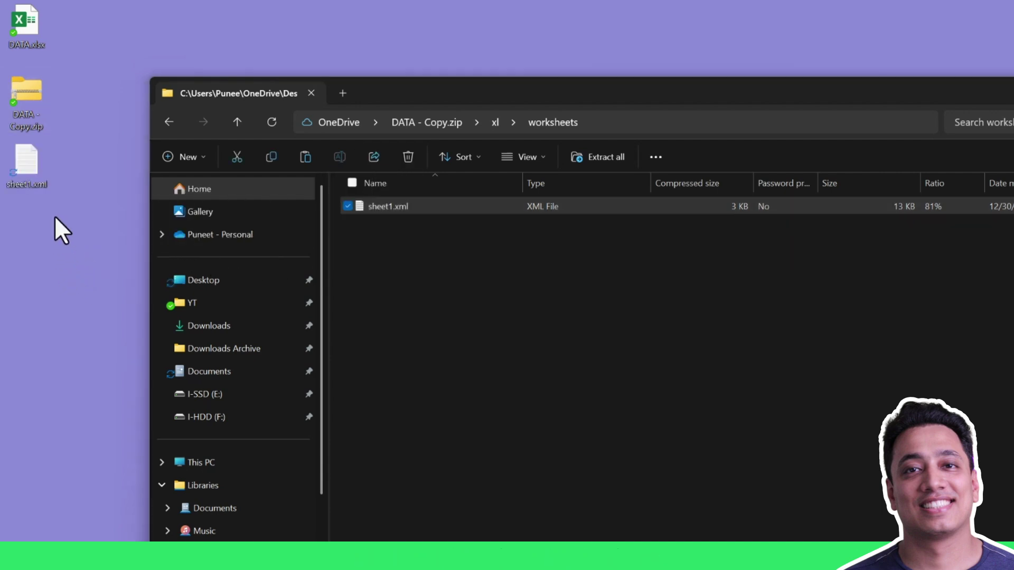
right_click(31, 160)
mouse_move(87, 240)
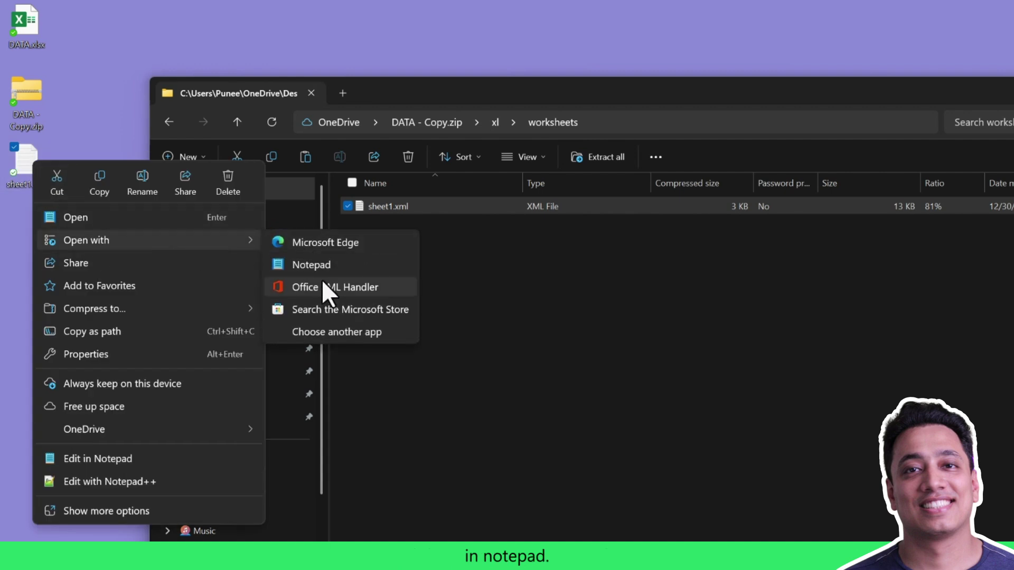
Open sheet1.xml in a maximized Notepad and search for 'sheetProtection'
left_click(323, 255)
left_click(963, 119)
scroll(475, 317, "down", 10)
scroll(381, 287, "down", 10)
scroll(382, 281, "up", 15)
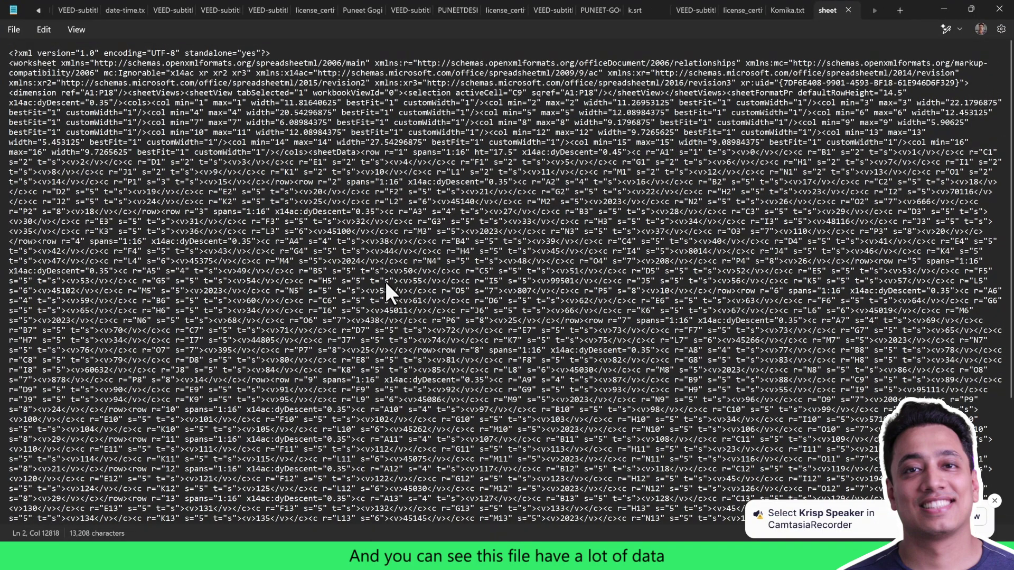
scroll(385, 282, "down", 3)
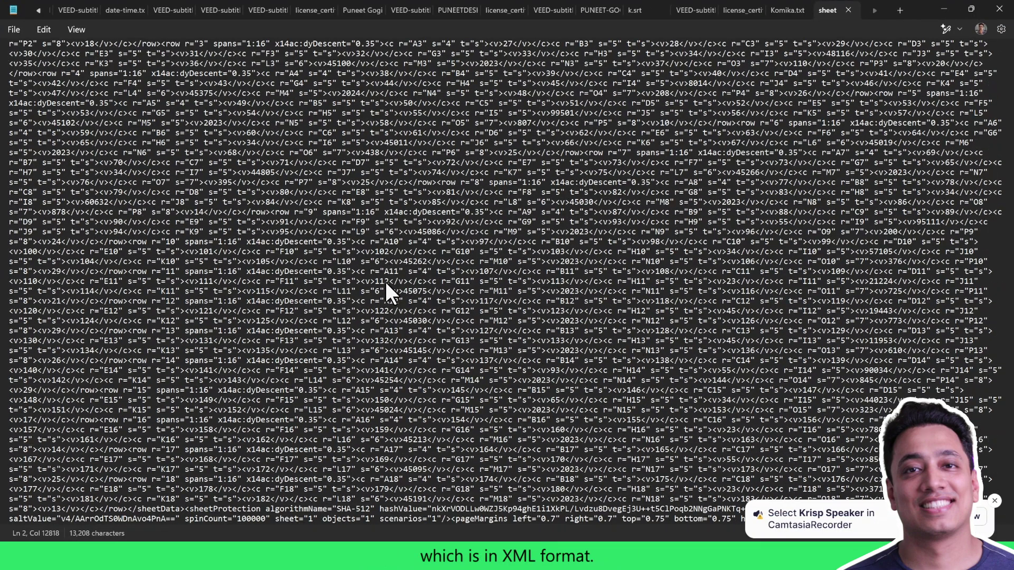
left_click(428, 103)
key("ctrl+f")
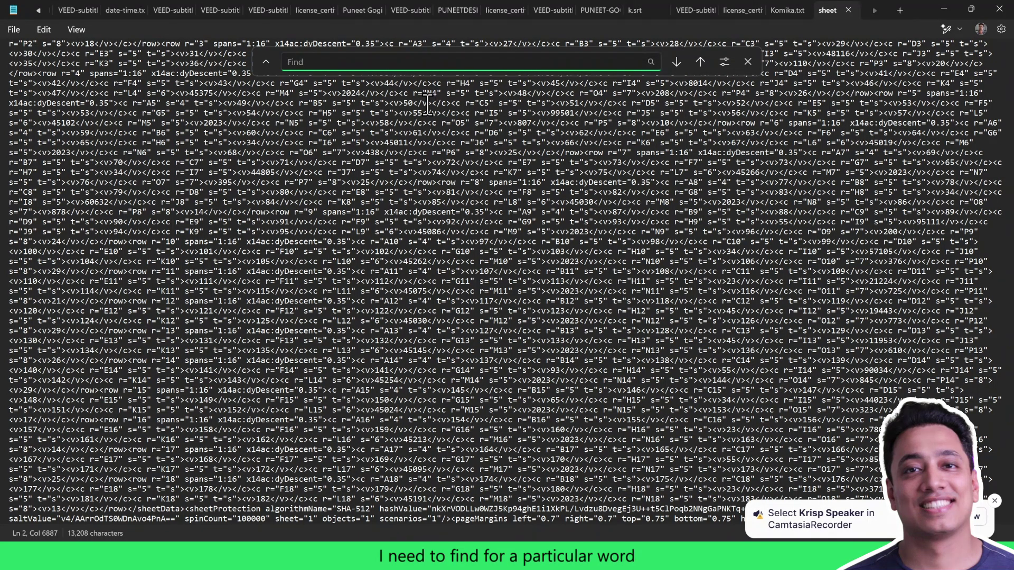
type("sheetProtection")
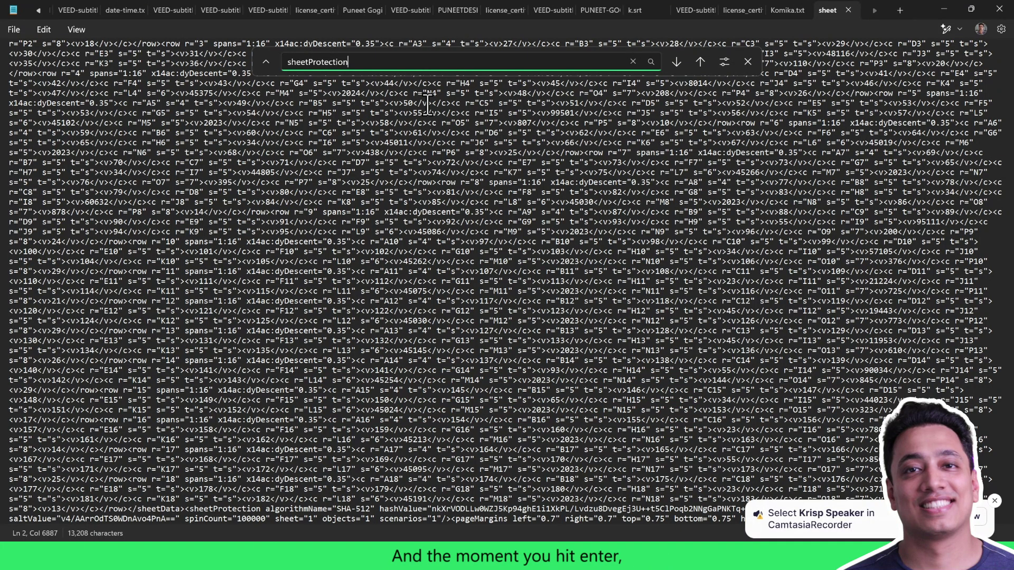
key("Return")
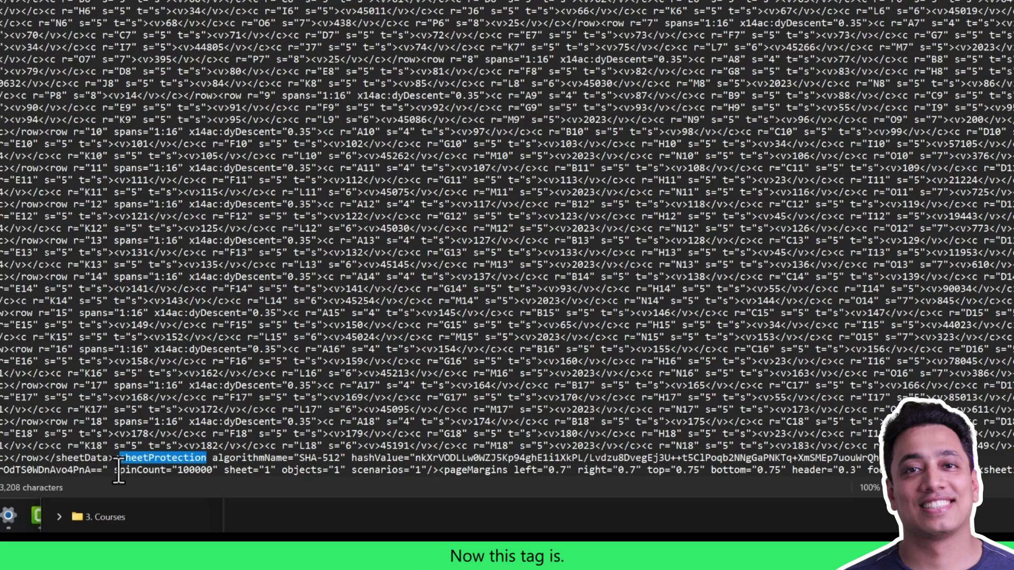
Select and delete the whole <sheetProtection … scenarios="1"/> tag, then close the file
left_click_drag(119, 458, 451, 474)
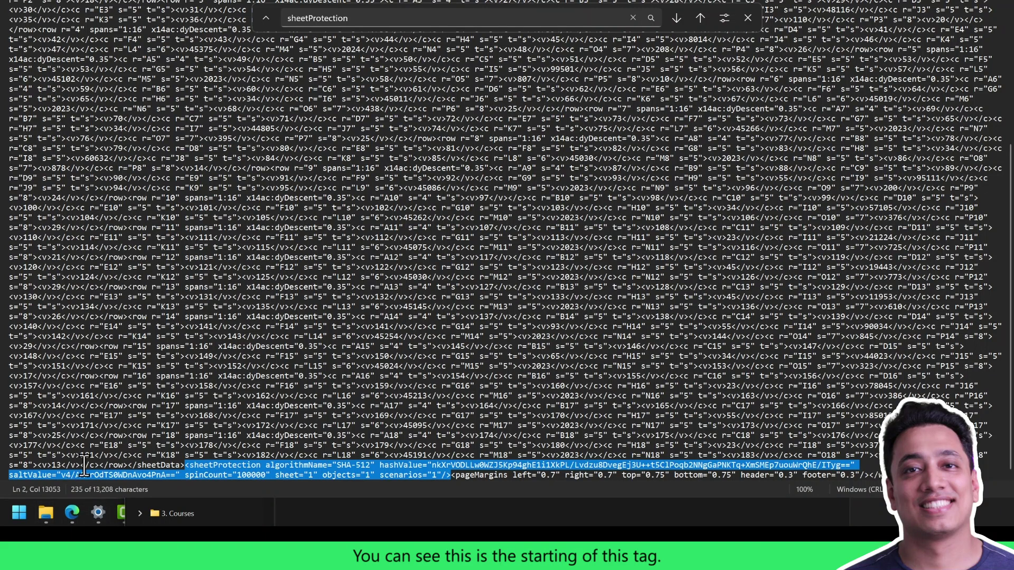
left_click(186, 464)
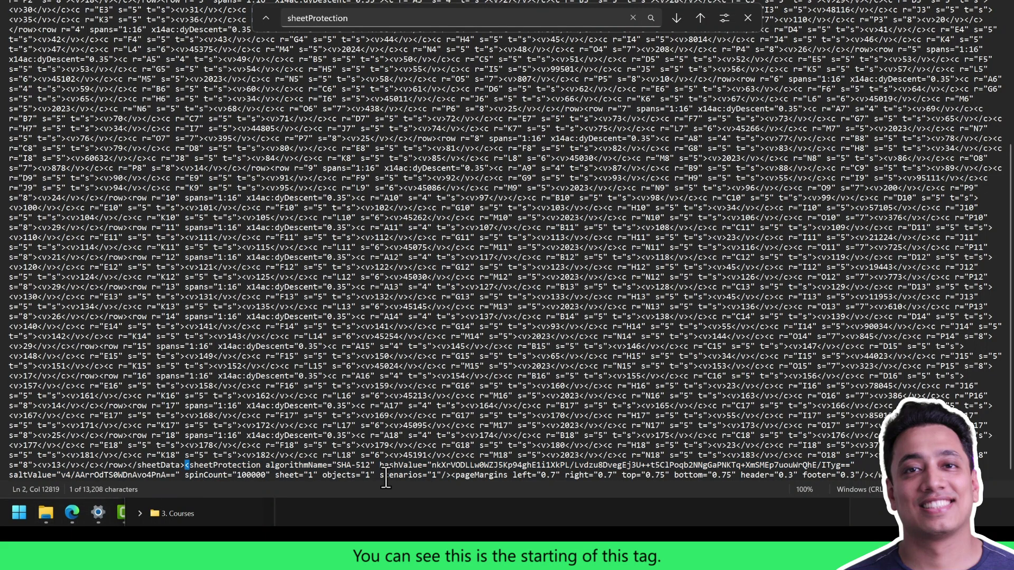
left_click(448, 474)
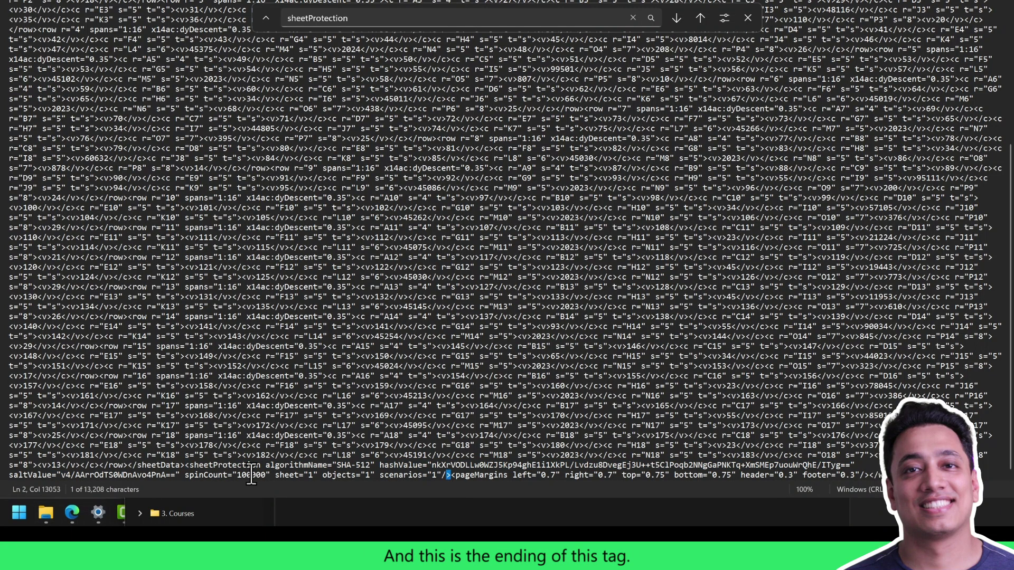
left_click(188, 467)
left_click_drag(187, 467, 449, 479)
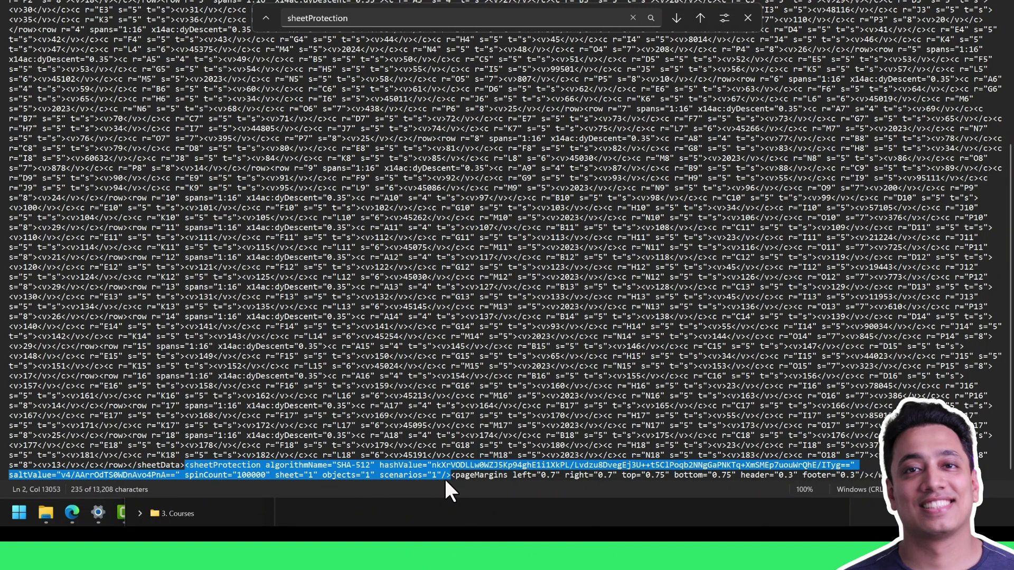
key("Delete")
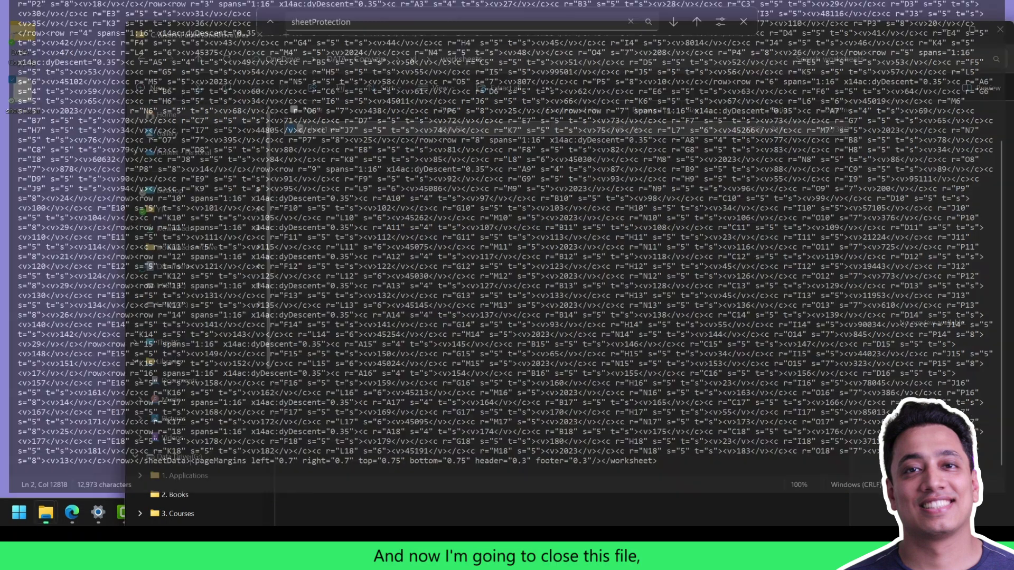
key("ctrl+w")
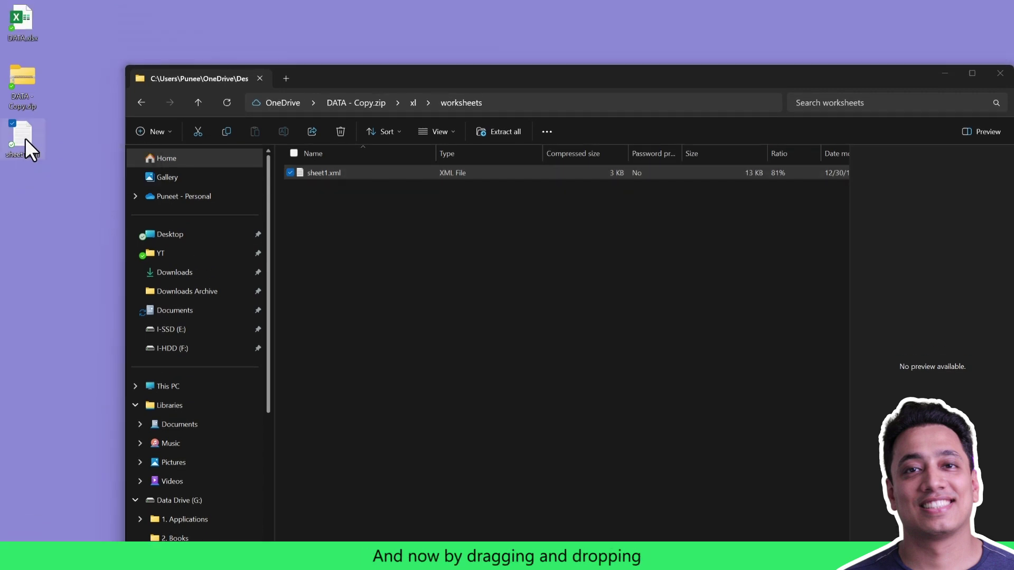
Copy the edited sheet1.xml into the zip's worksheets folder, replacing the original, then close the window
left_click_drag(24, 138, 362, 233)
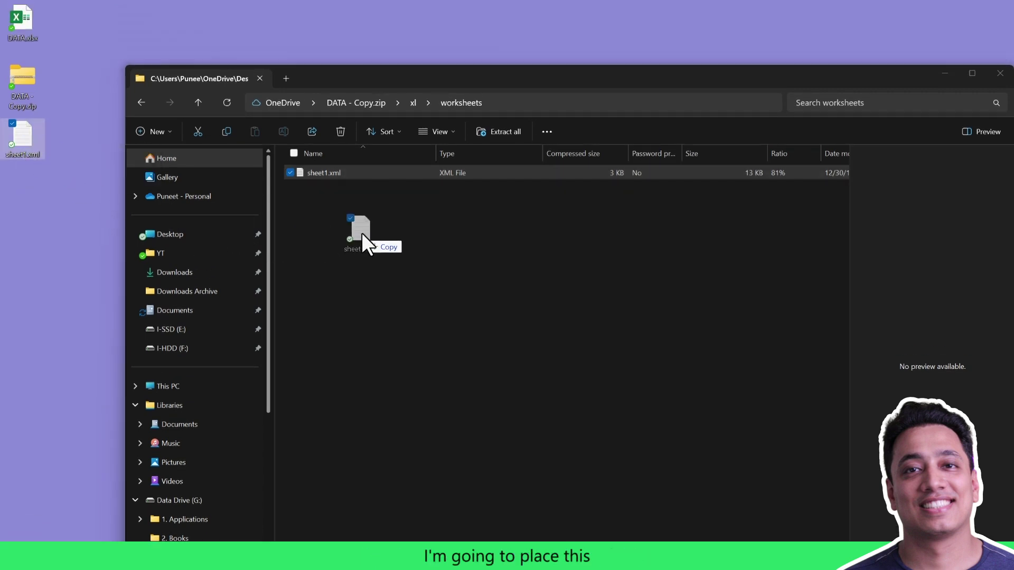
left_click_drag(361, 232, 362, 232)
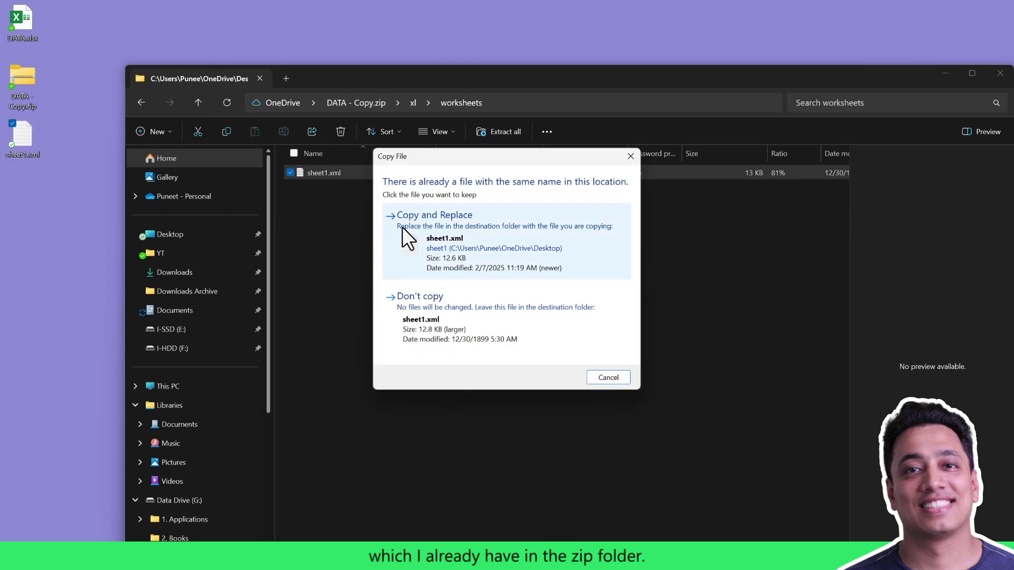
left_click(429, 231)
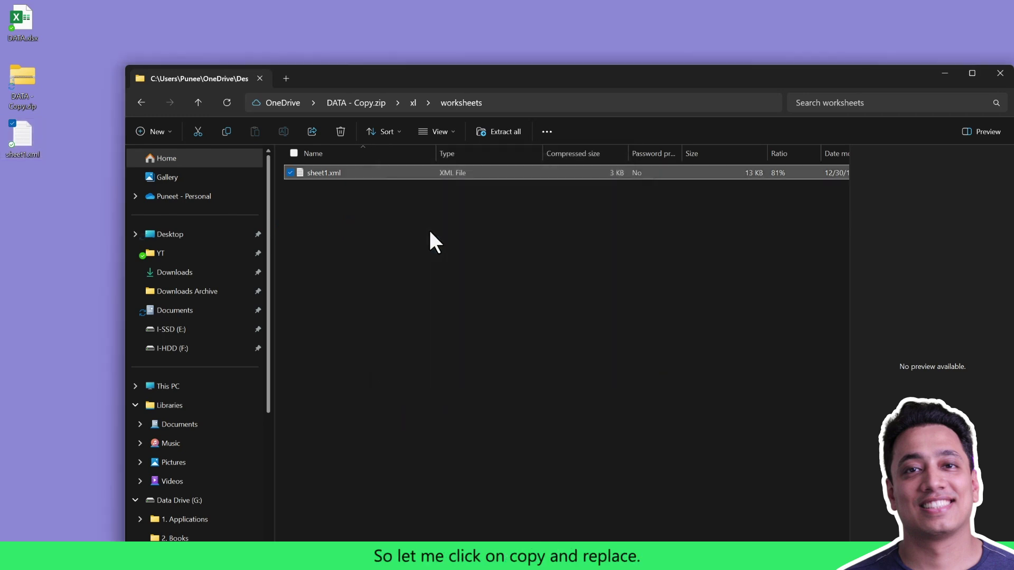
left_click(998, 74)
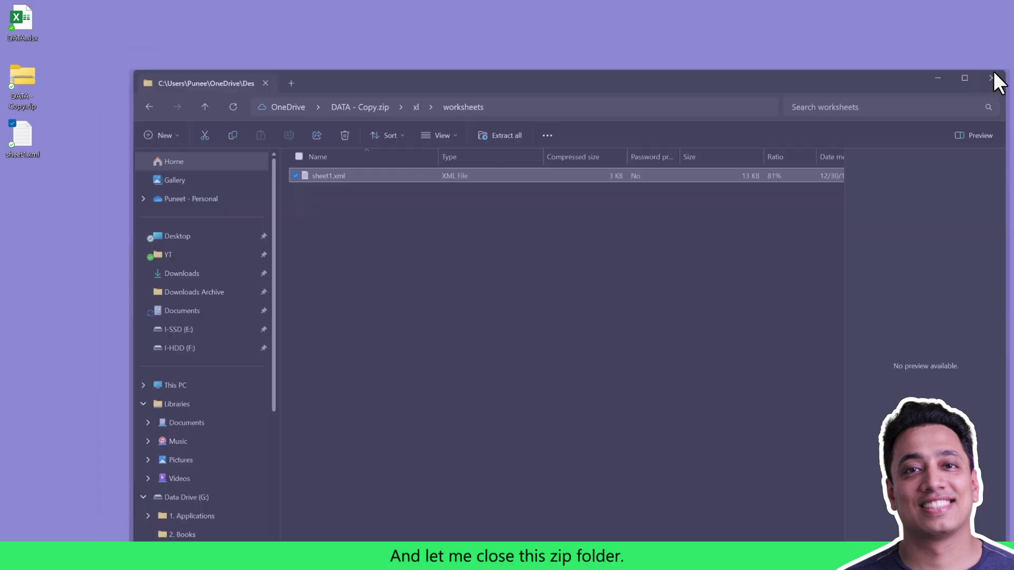
left_click(34, 147)
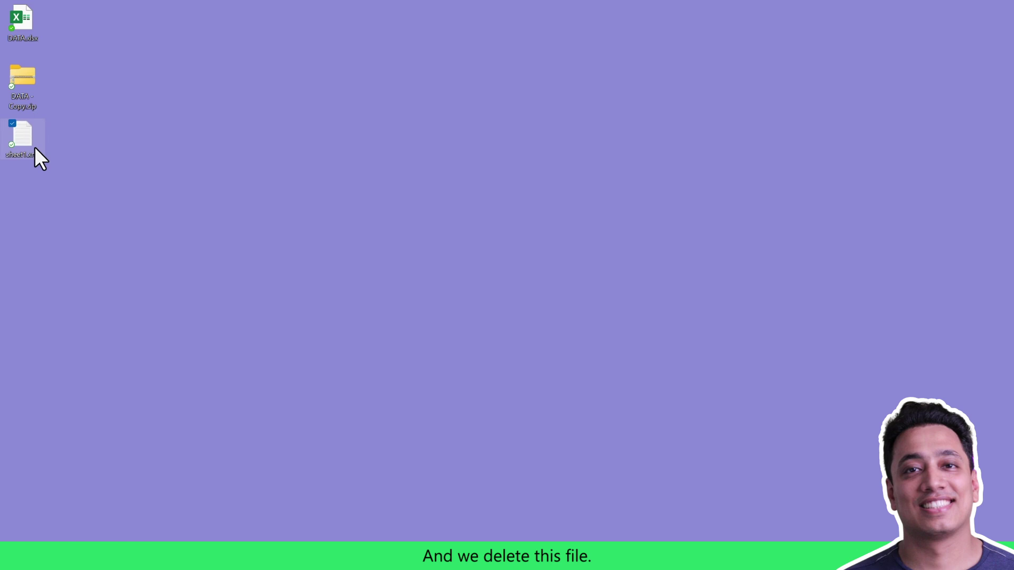
Delete the desktop sheet1.xml, rename DATA - Copy.zip to DATA - Copy.xlsx, and open it
key("Delete")
left_click(25, 77)
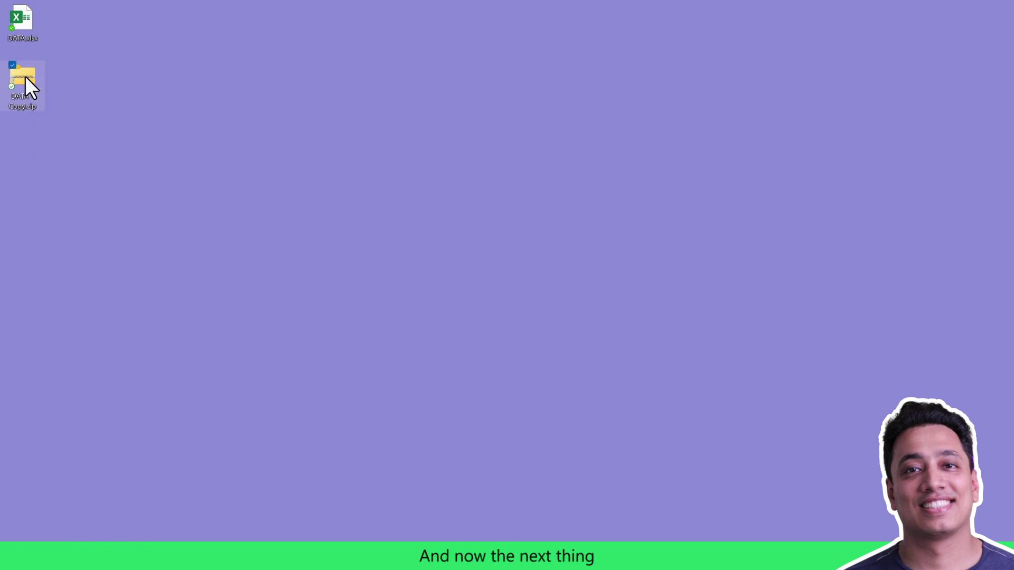
right_click(25, 76)
left_click(118, 91)
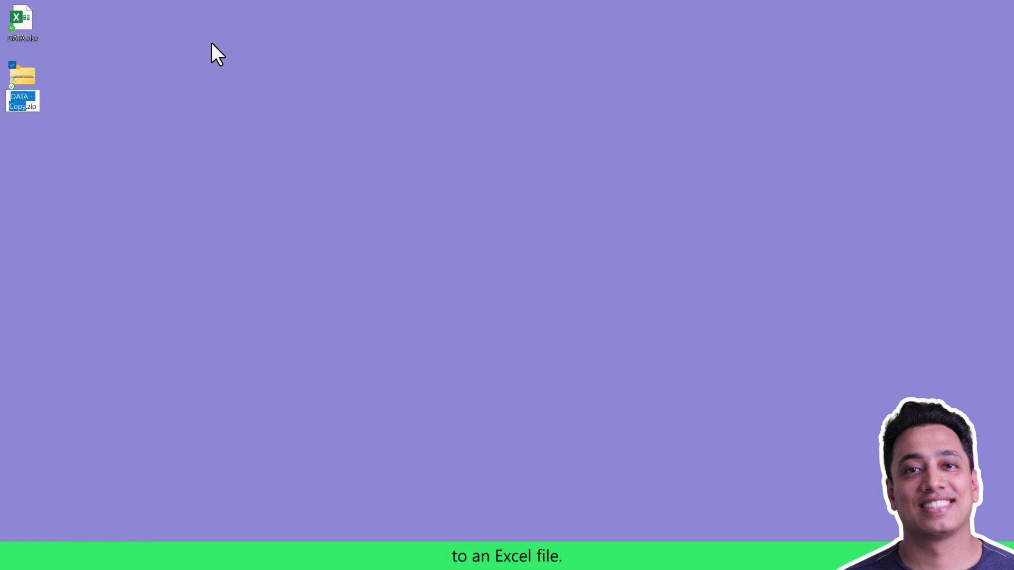
key("Right")
key("shift+End")
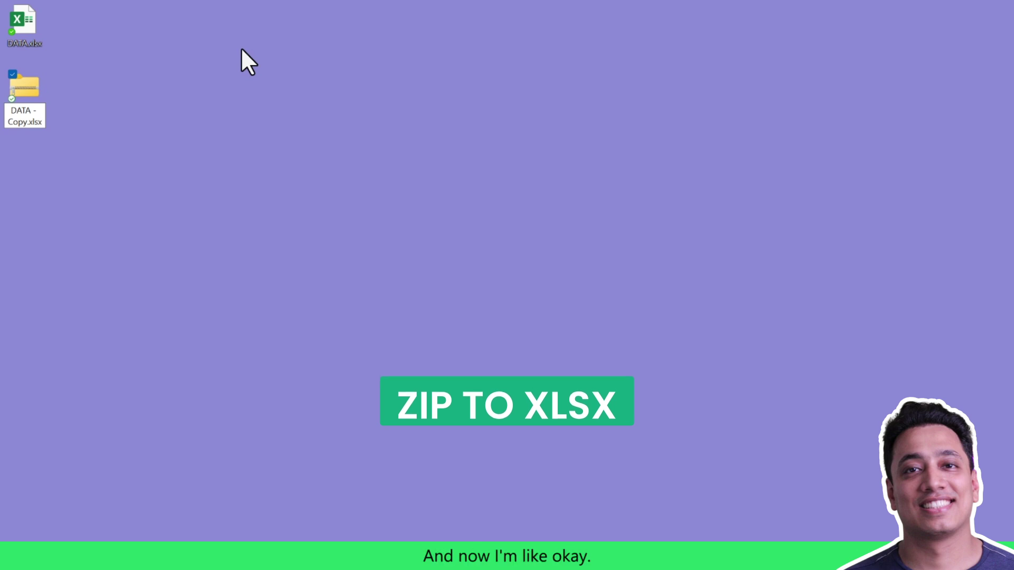
key("Return")
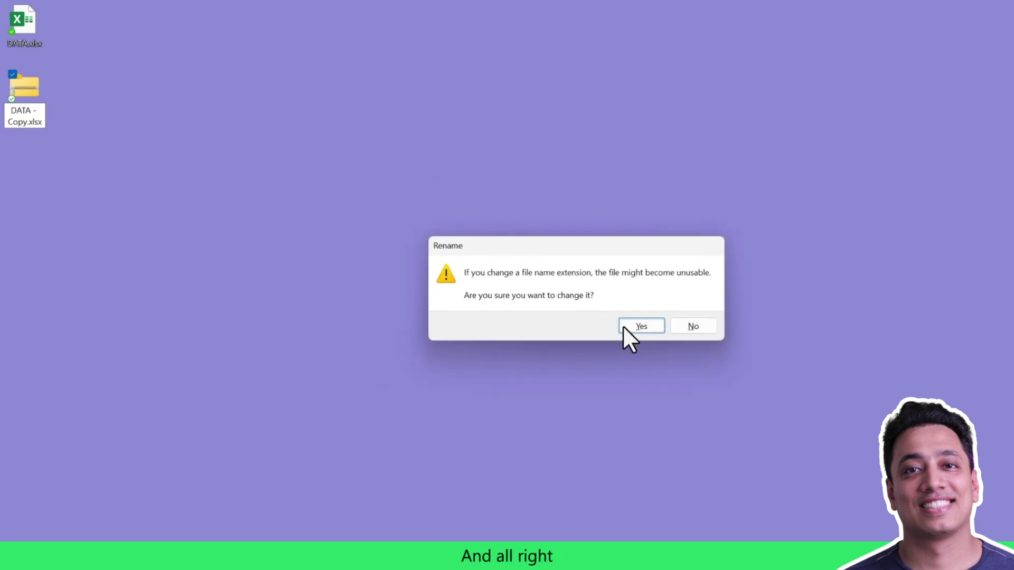
left_click(626, 328)
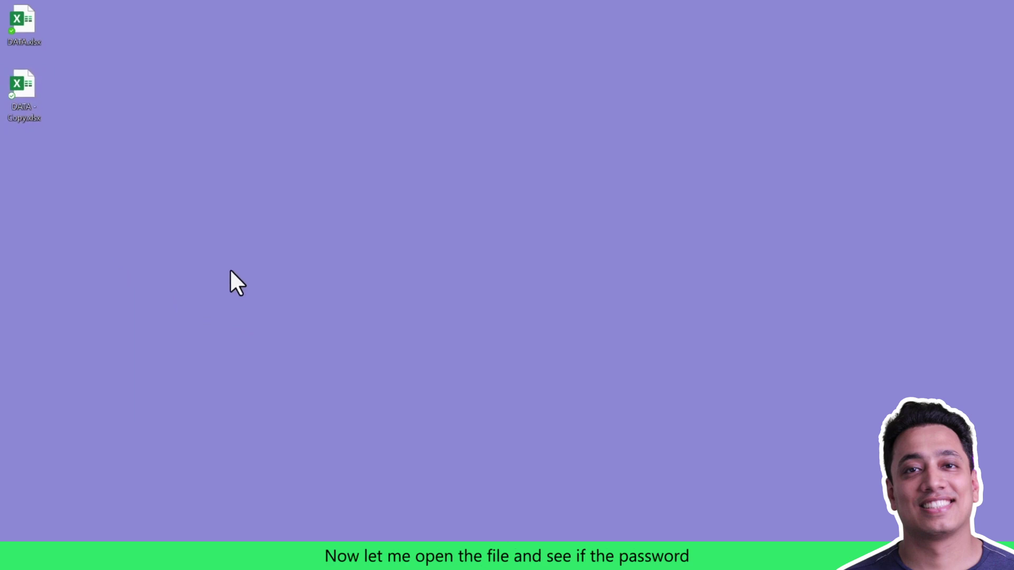
double_click(39, 88)
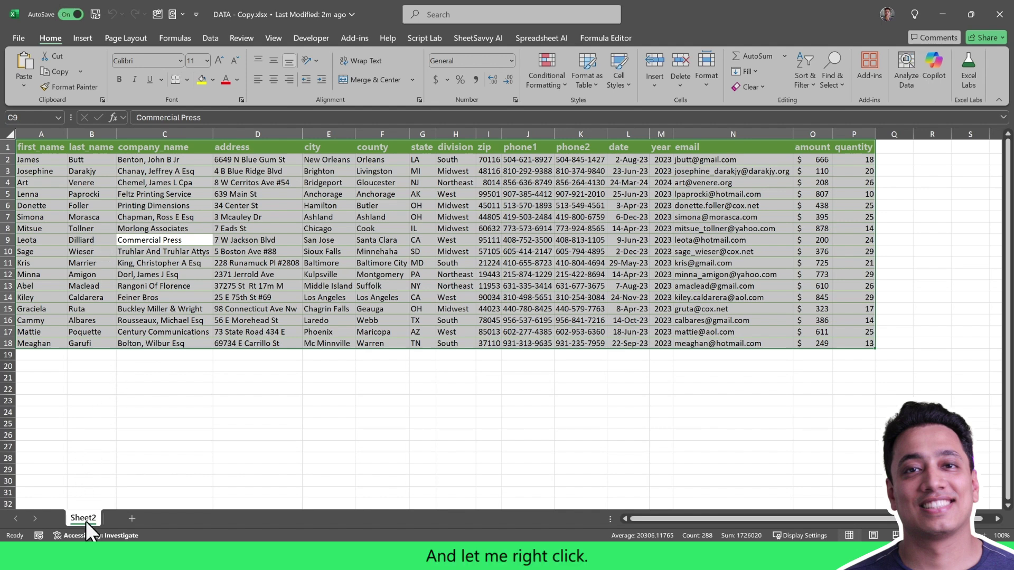
Check the Sheet2 tab menu in DATA - Copy.xlsx to confirm it is unprotected
right_click(84, 518)
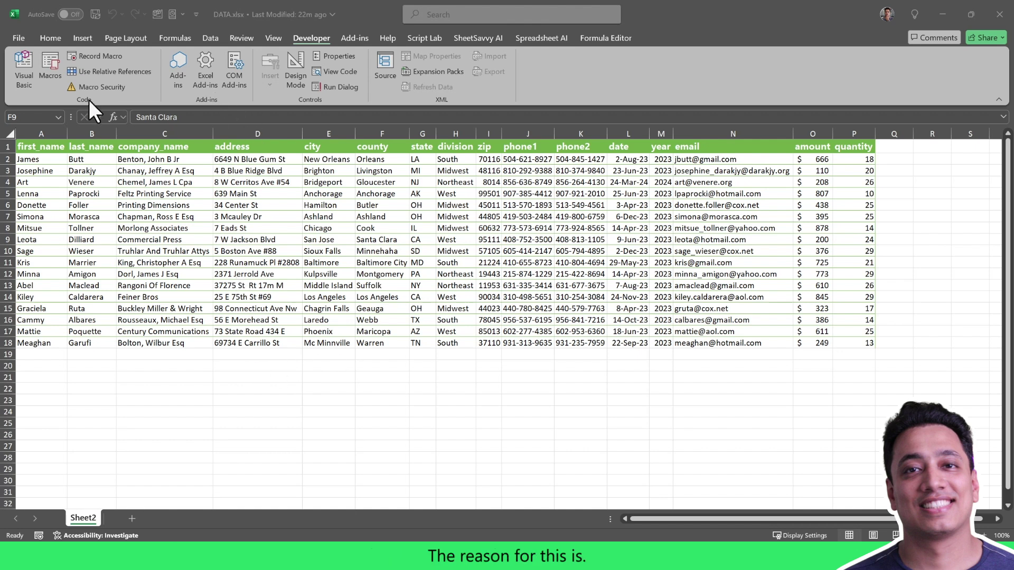
Open the Visual Basic editor and click into Module1's UnlockProtectedSheet code
left_click(25, 63)
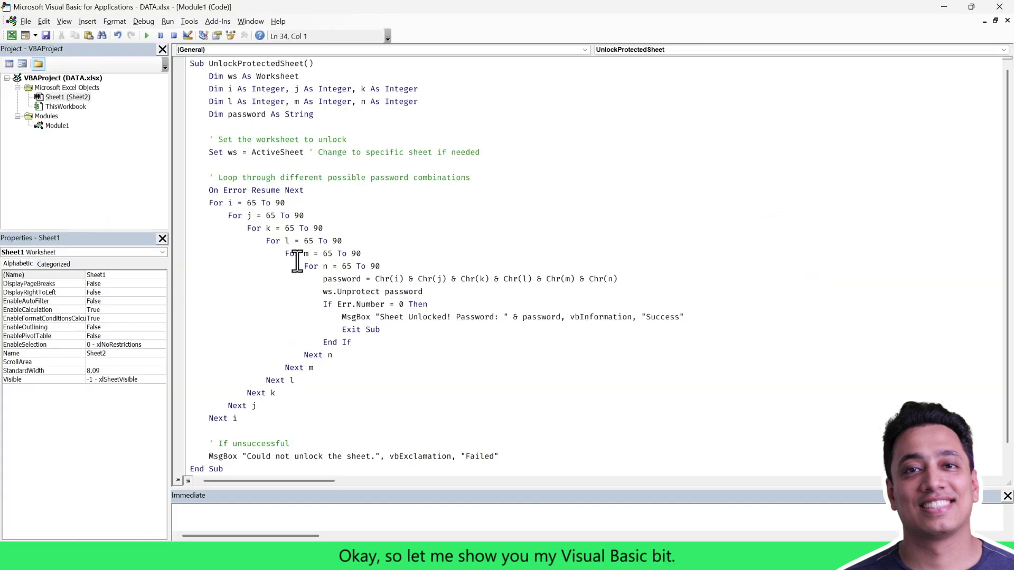
scroll(296, 259, "down", 1)
scroll(297, 261, "up", 1)
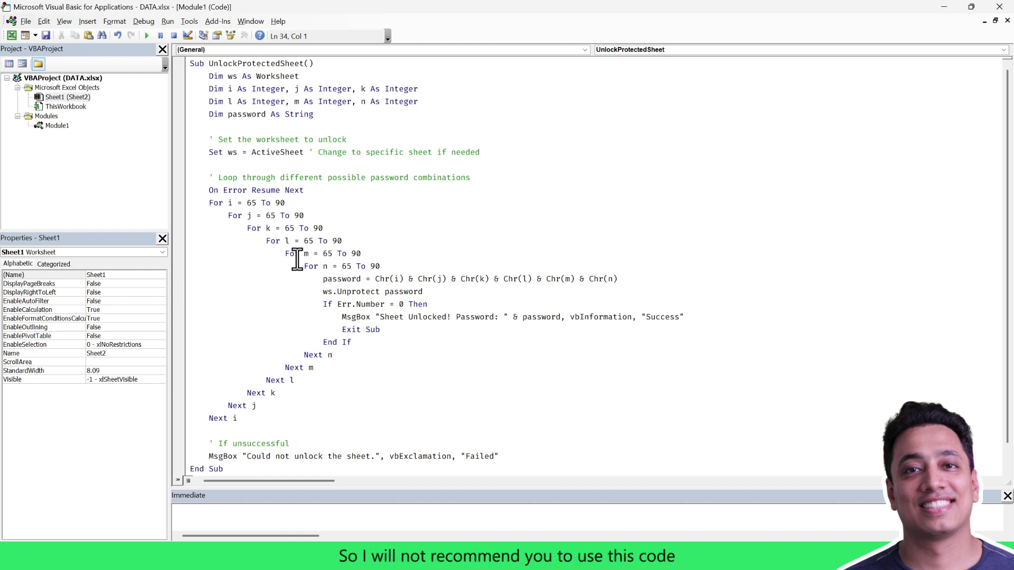
left_click(298, 260)
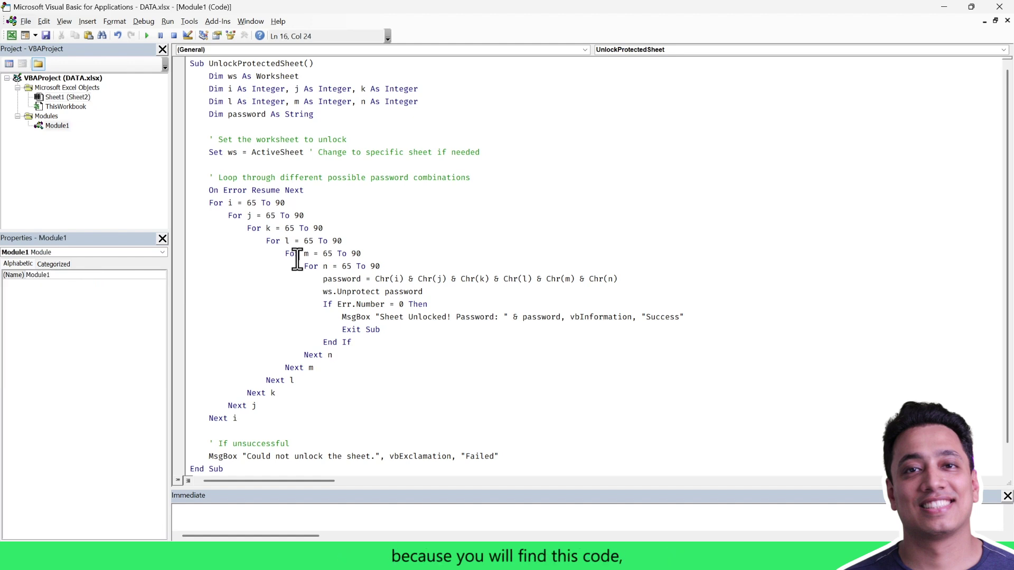